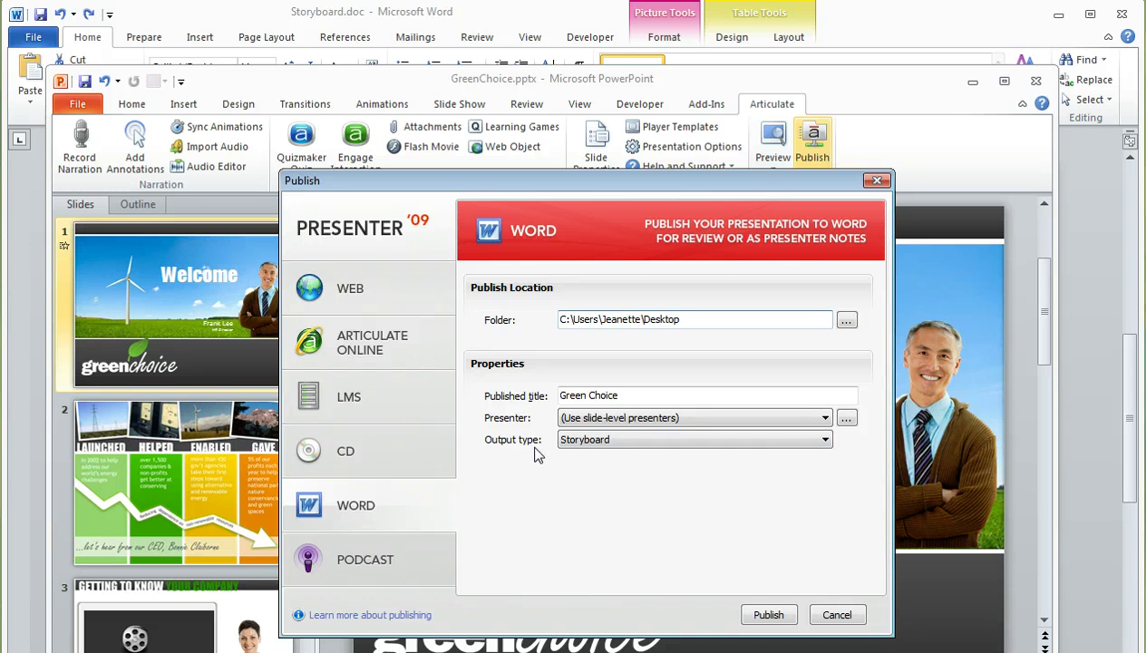
Step: Cancel the Articulate publish-to-Word settings without publishing and return to Storyboard.doc
left_click(834, 615)
key("alt+Tab")
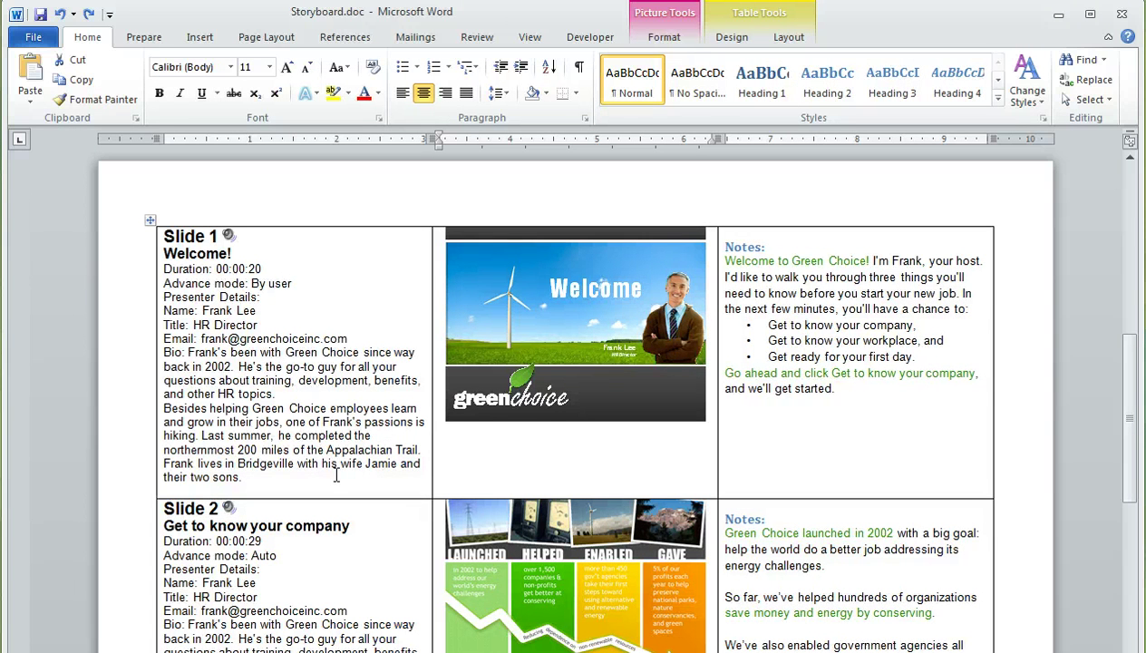
left_click(540, 296)
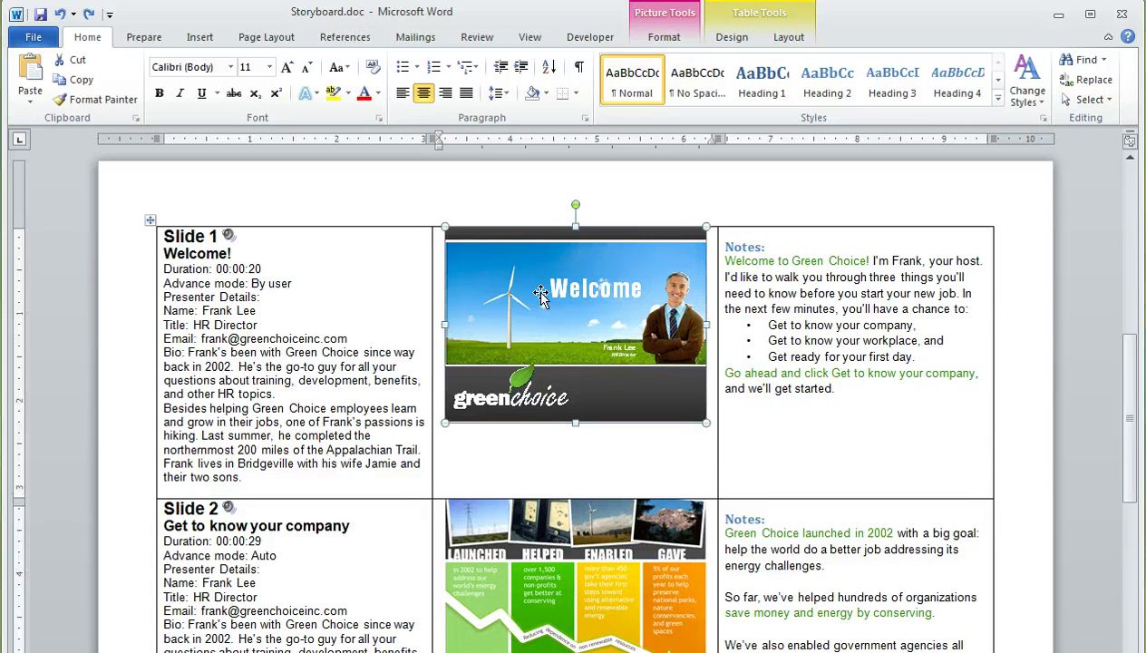
left_click(870, 395)
key("shift+Up")
key("shift+Up")
key("shift+Up")
key("shift+Up")
key("shift+Up")
key("shift+Up")
key("shift+Up")
key("shift+Up")
key("shift+Up")
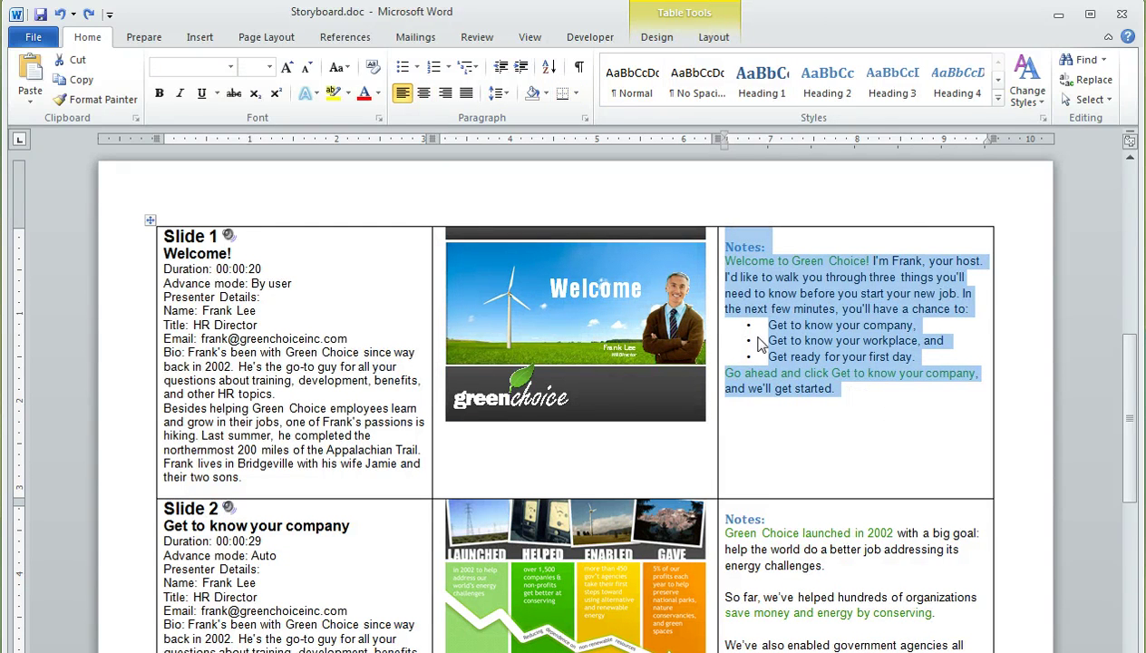
left_click(869, 396)
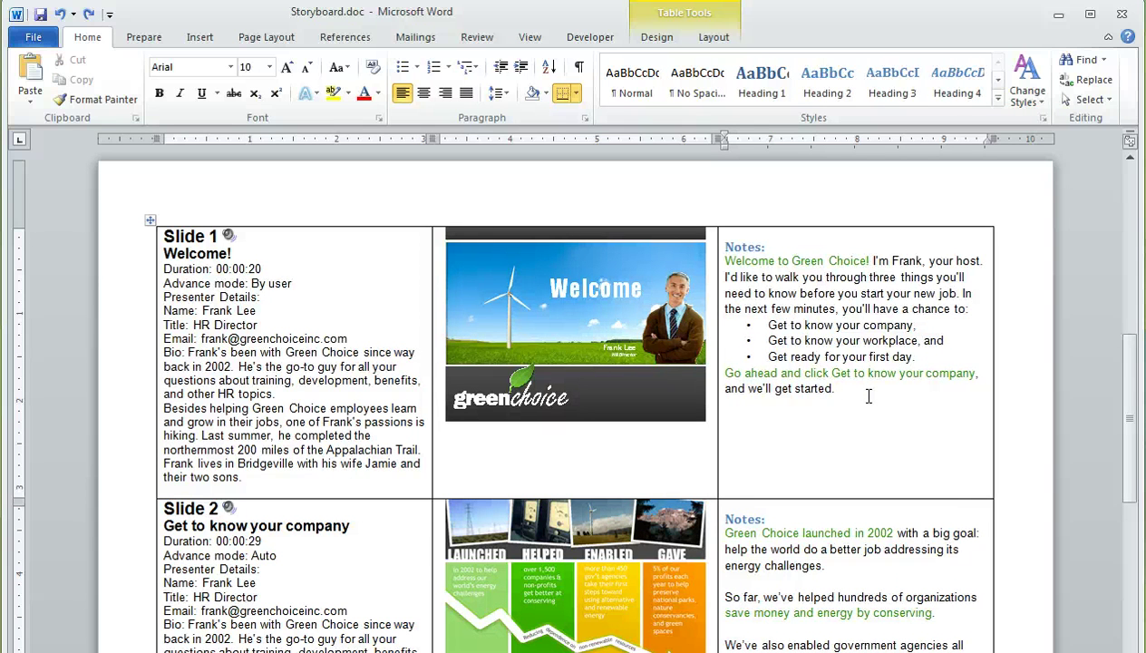
left_click(1130, 381)
Step: Scroll the storyboard down to Page 3 to show the Slide 3 row
left_click_drag(1131, 380, 1142, 594)
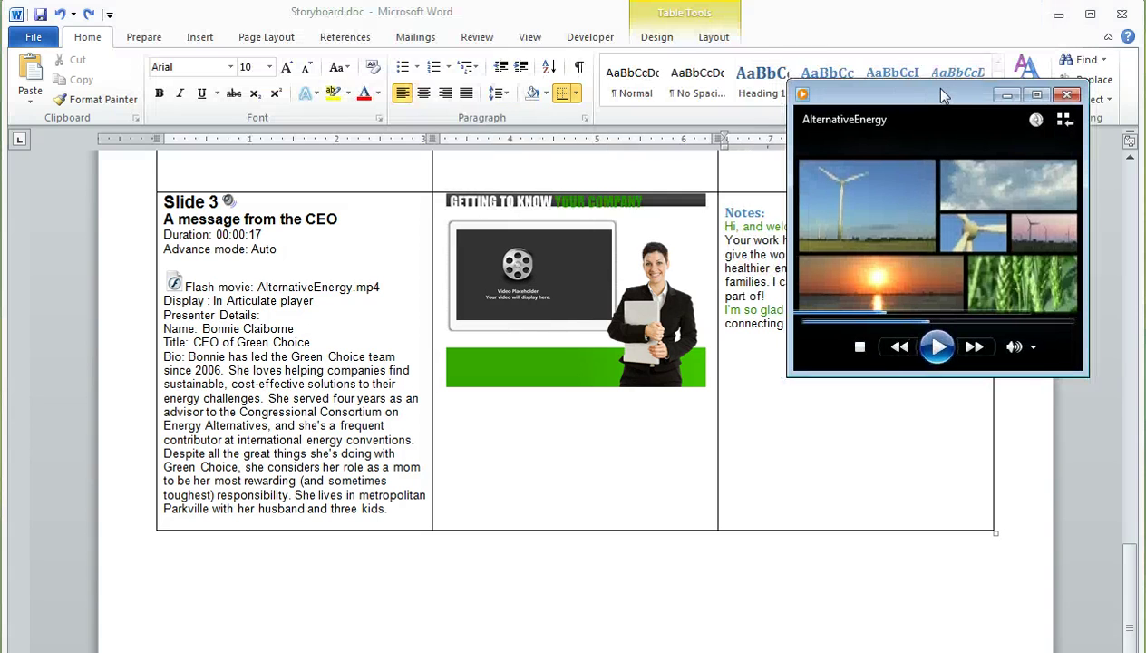
Step: Pause the AlternativeEnergy video on its turbine, sunset and wheat collage, then position the blank presentation
left_click_drag(928, 90, 940, 114)
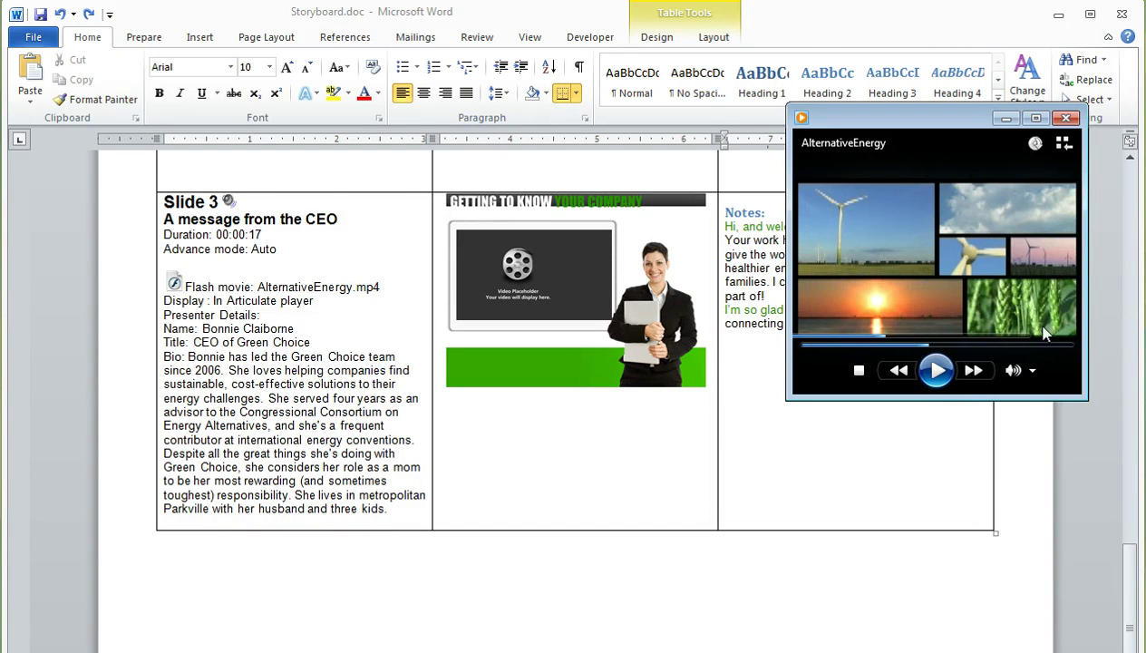
left_click(938, 371)
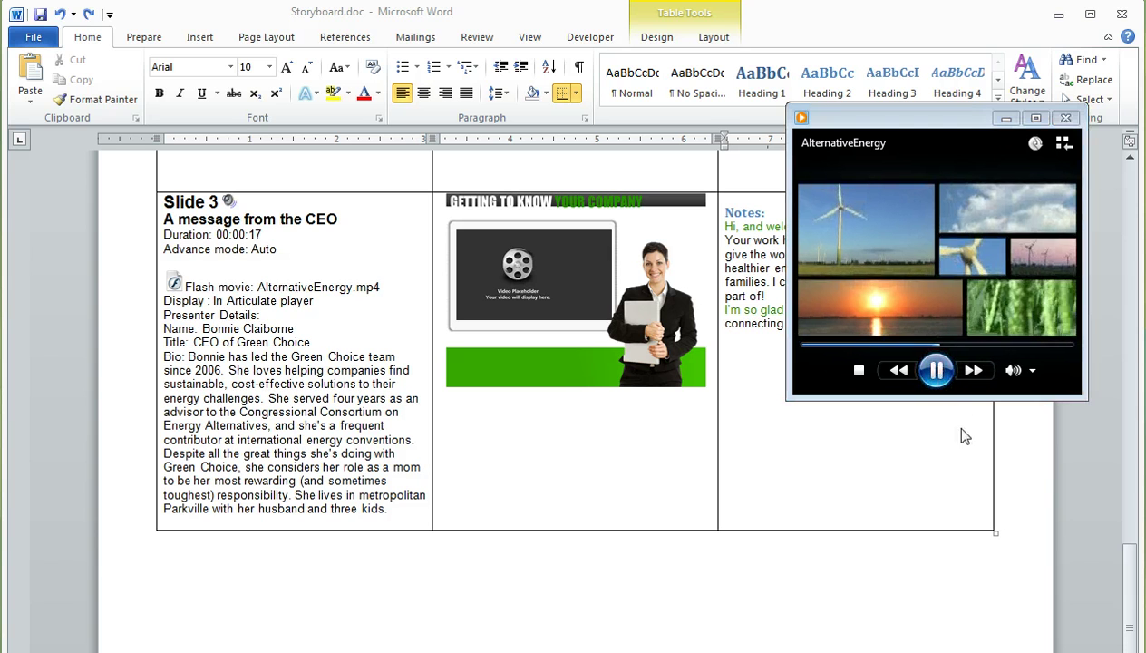
left_click(938, 371)
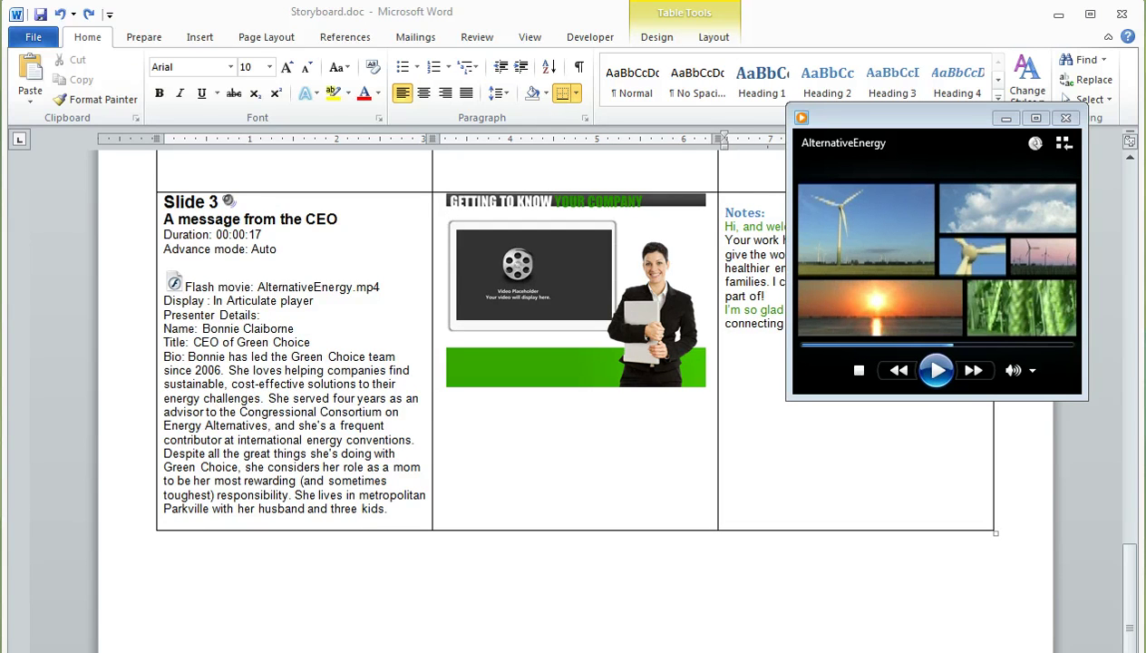
left_click_drag(399, 16, 409, 38)
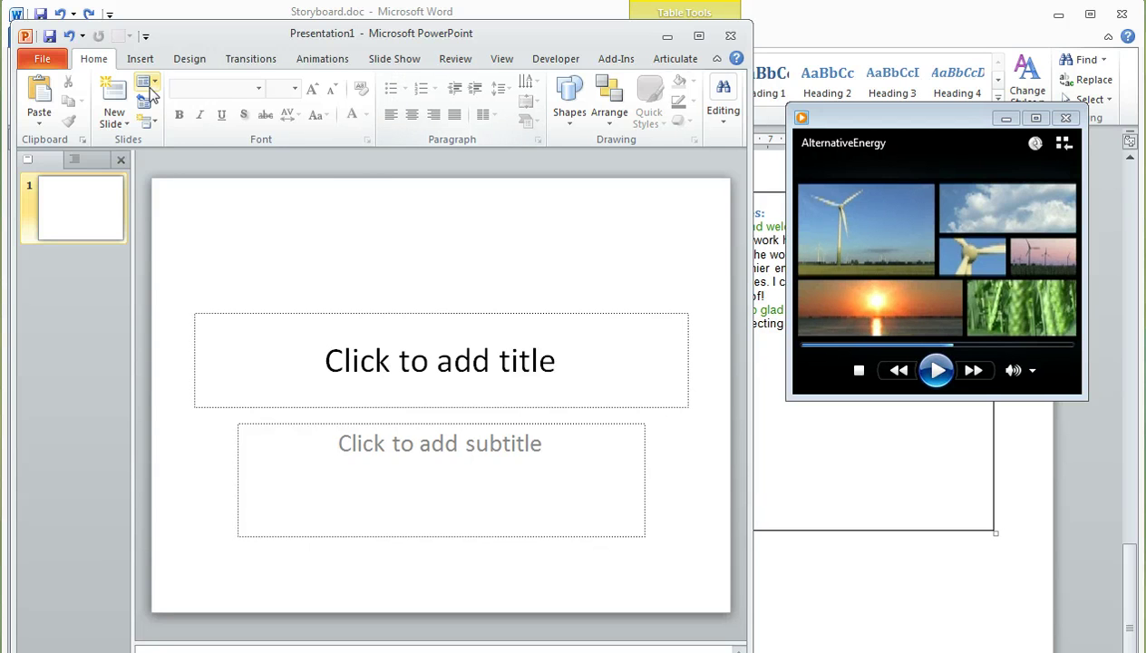
Step: Start a PowerPoint Screen Clipping from the Insert tab's Screenshot menu
left_click(136, 59)
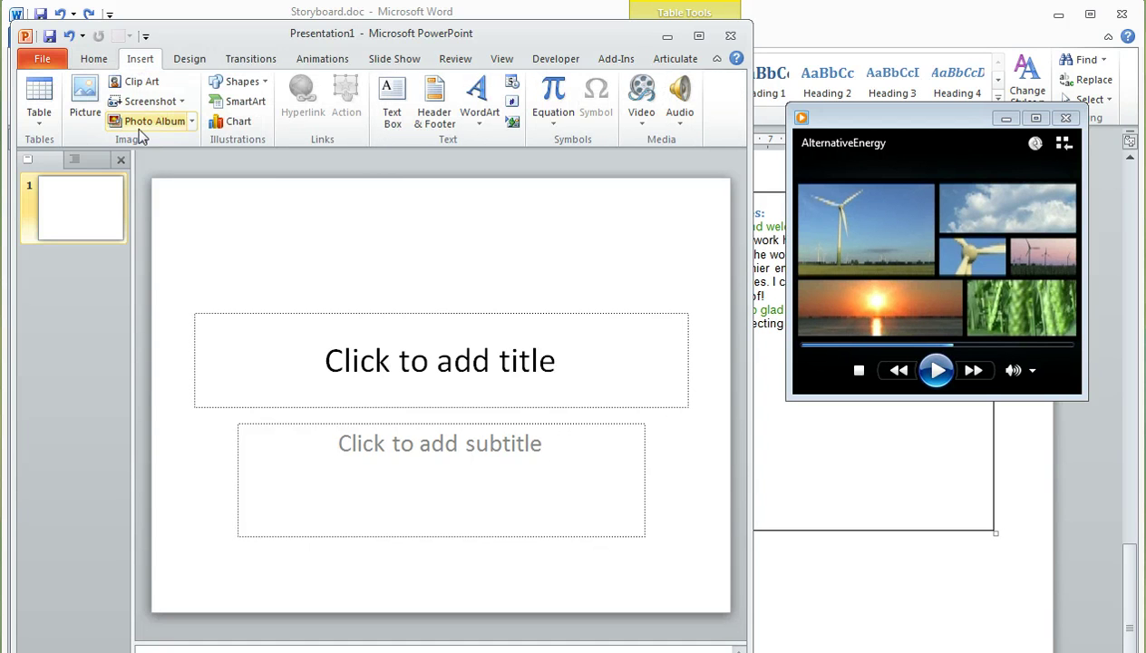
left_click(181, 102)
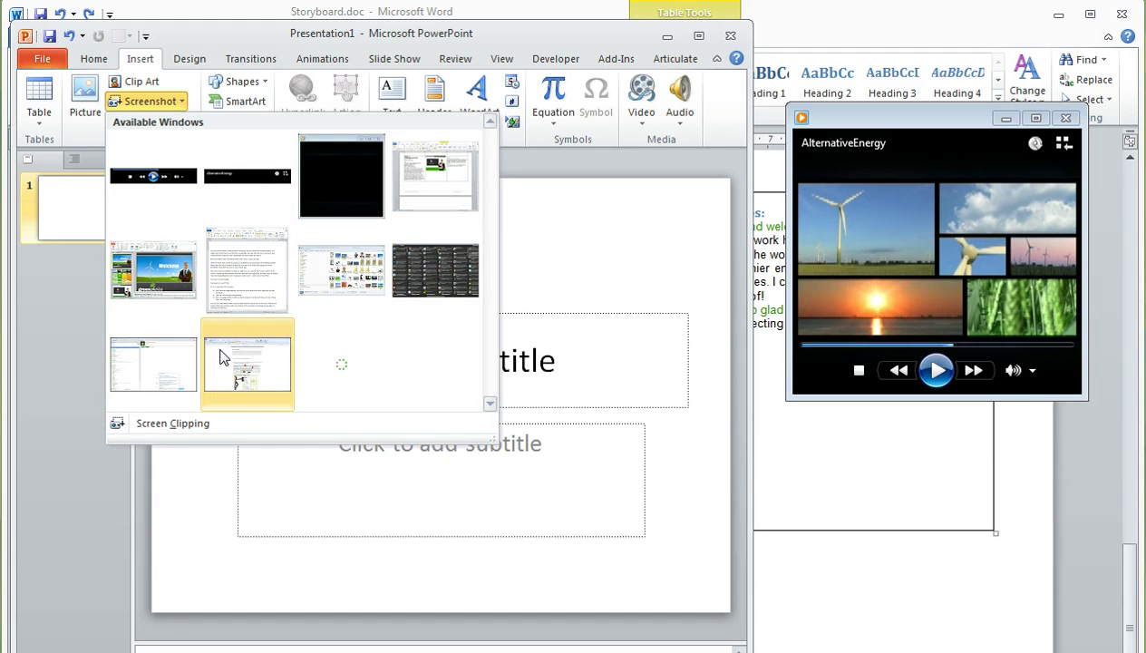
left_click(201, 426)
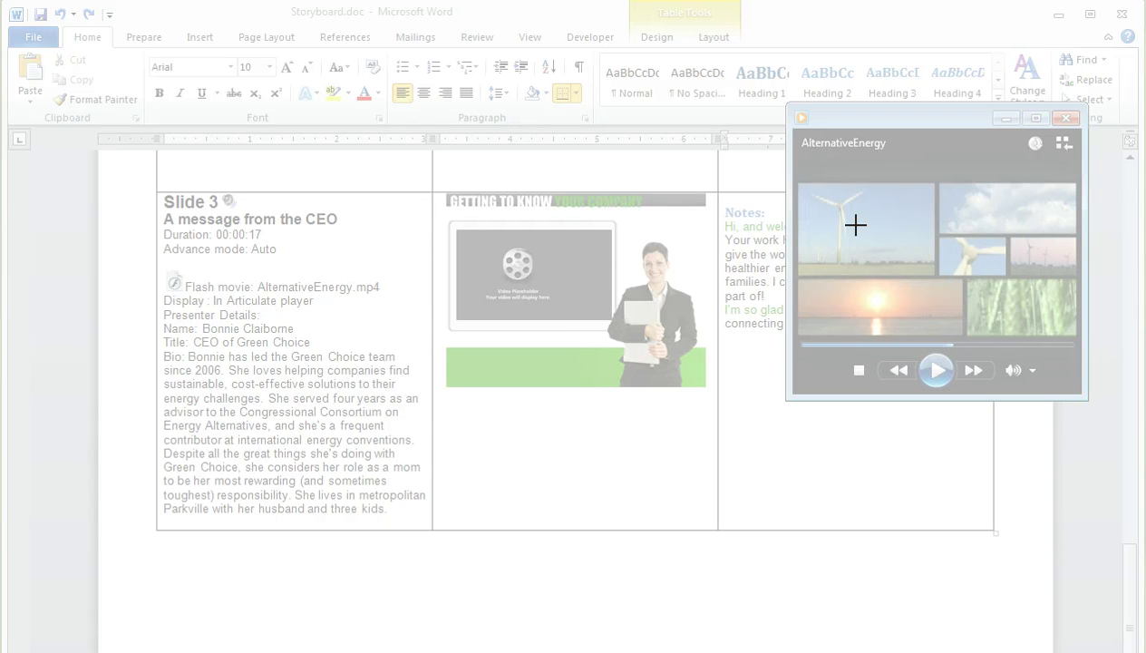
Step: Capture the paused video frame, move it above the title placeholder, and slide PowerPoint aside
left_click_drag(798, 184, 1075, 336)
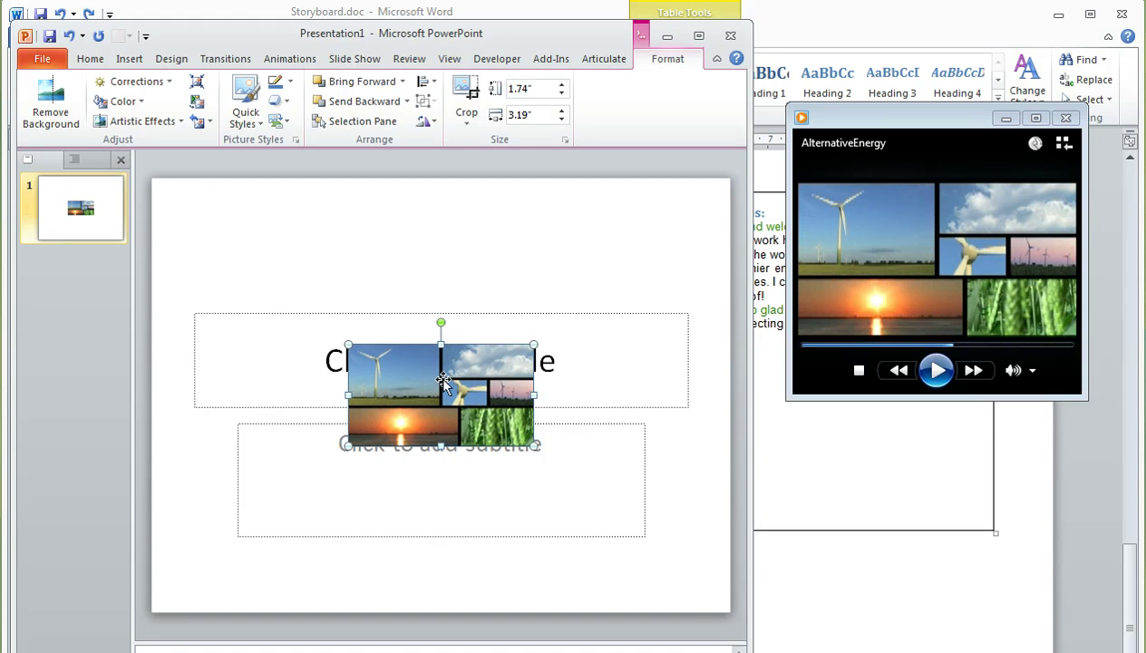
left_click_drag(443, 379, 416, 287)
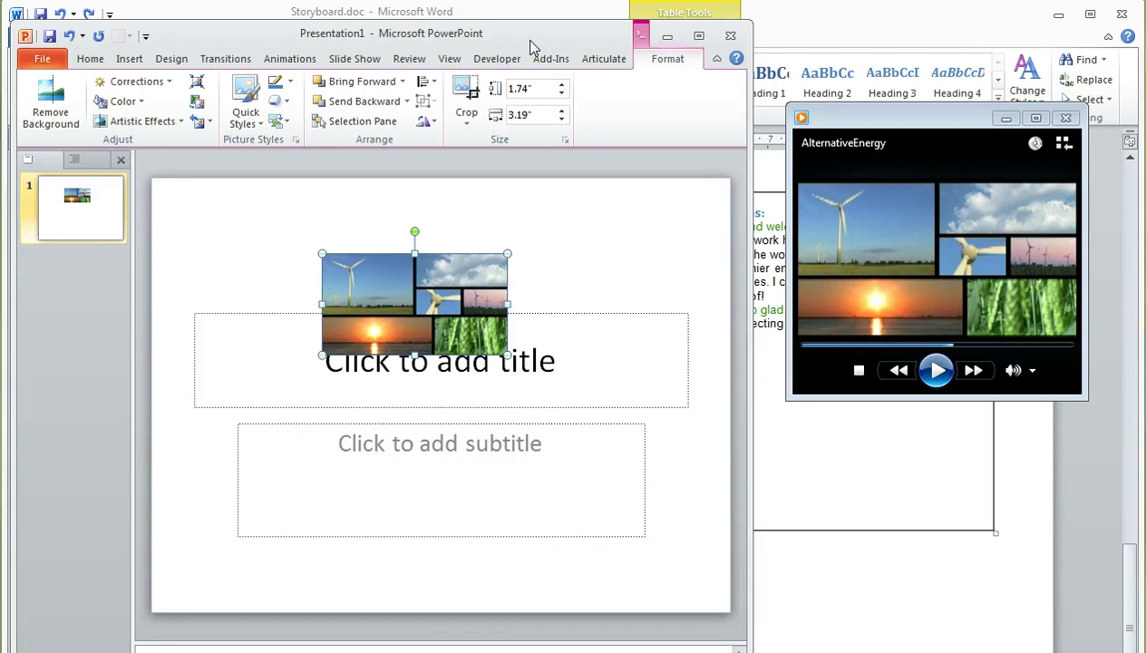
left_click_drag(530, 47, 4, 47)
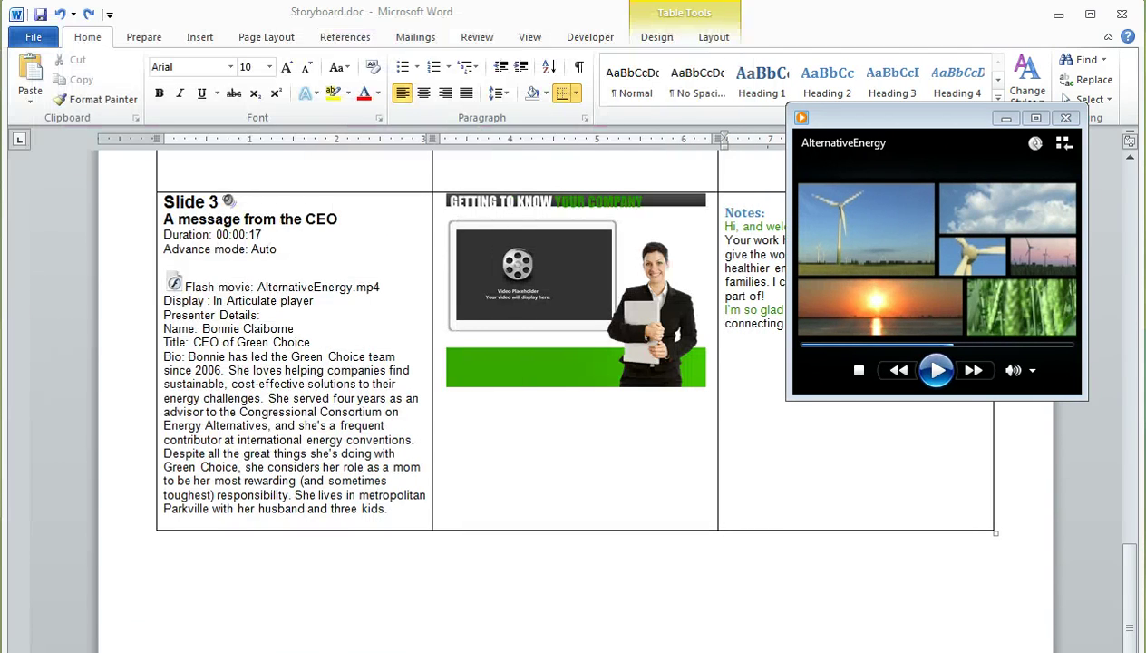
Step: Bring Word forward and place the insertion point in Slide 3's video-placeholder picture cell
left_click(573, 337)
left_click(575, 328)
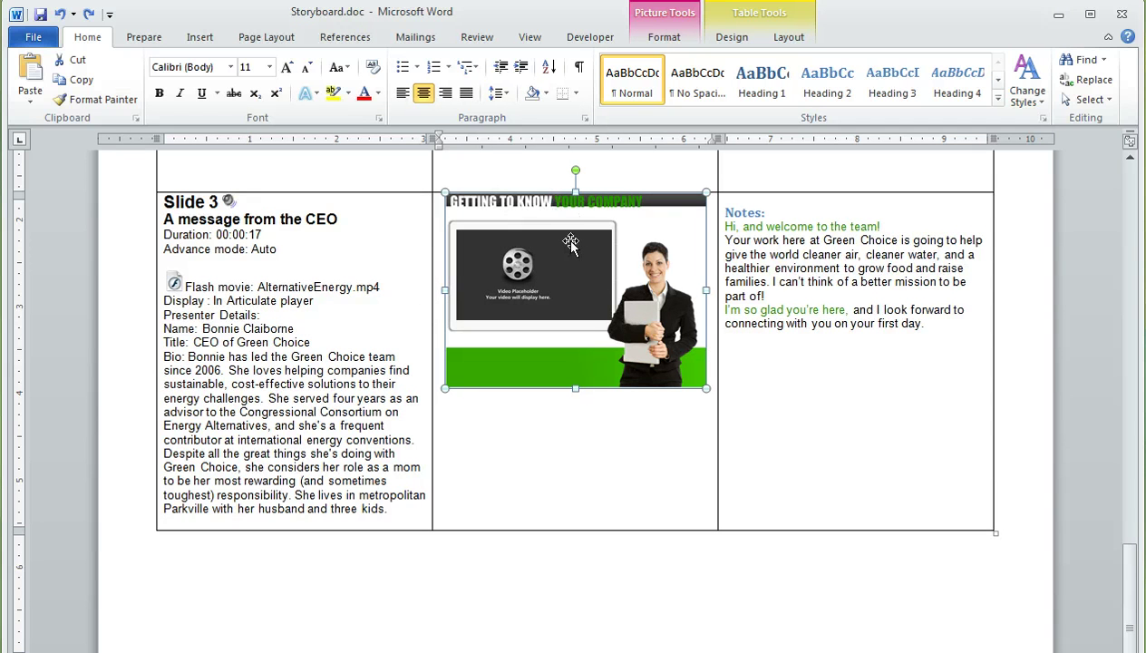
left_click(715, 369)
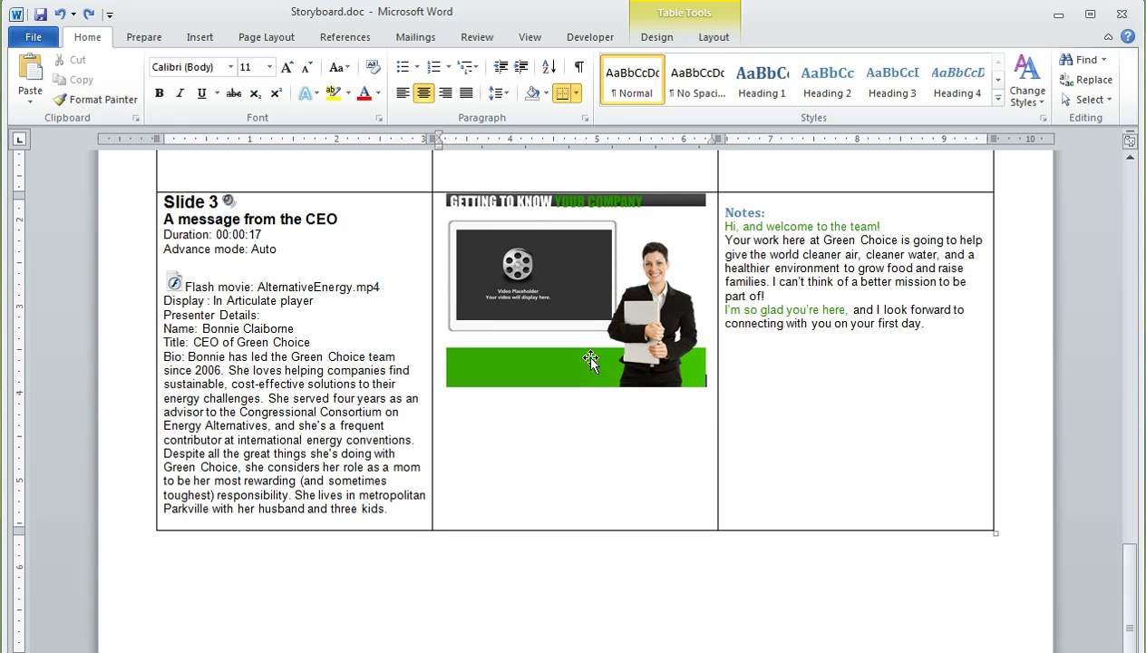
Step: Paste the video collage into the Slide 3 cell and set its wrapping to In Front of Text
key("ctrl+v")
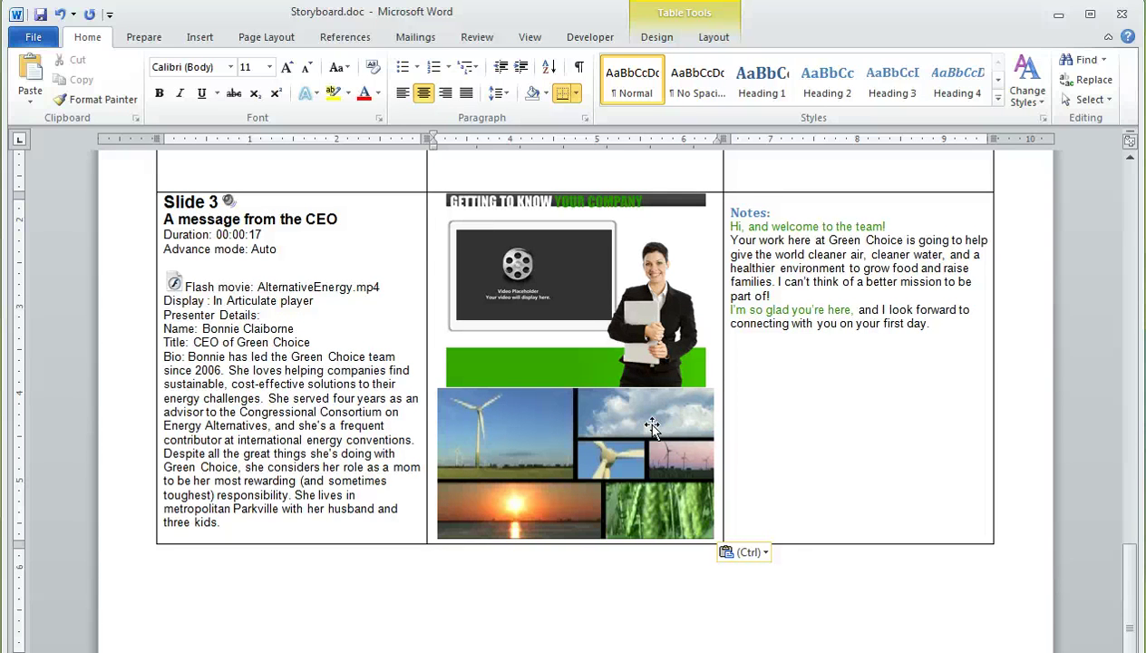
left_click(635, 423)
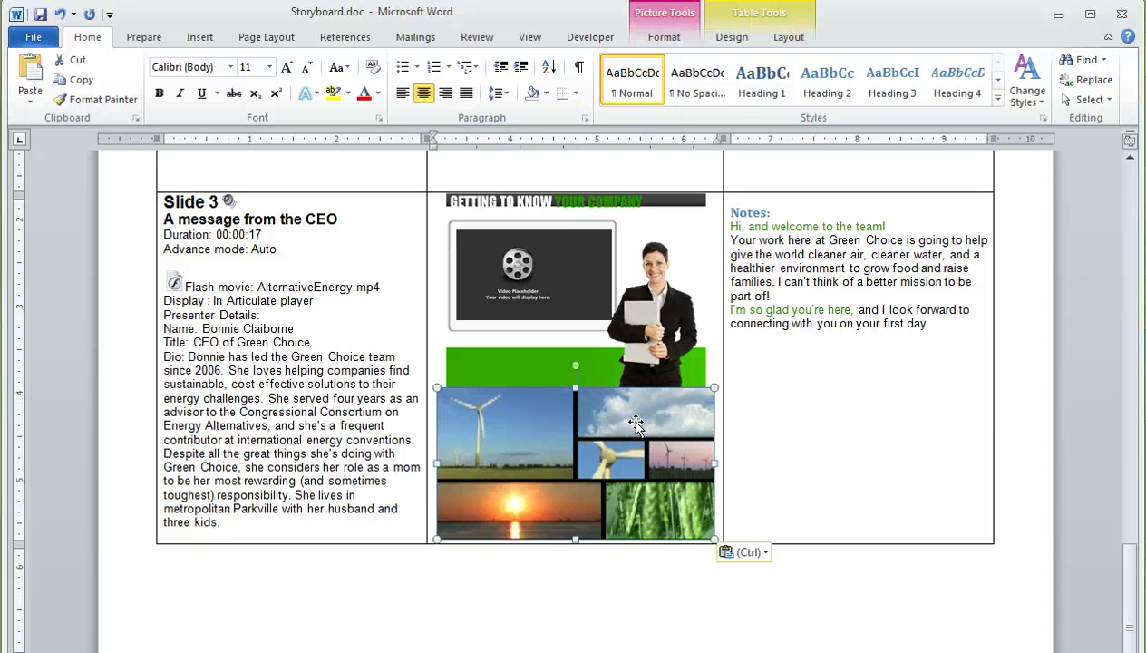
left_click(662, 37)
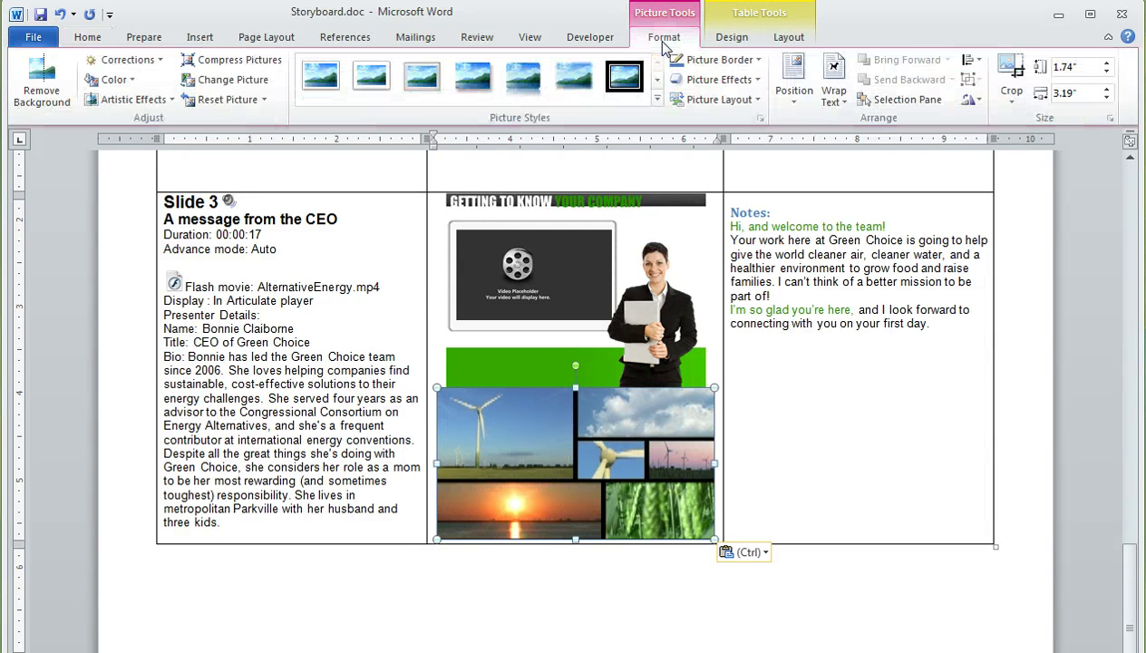
left_click(838, 98)
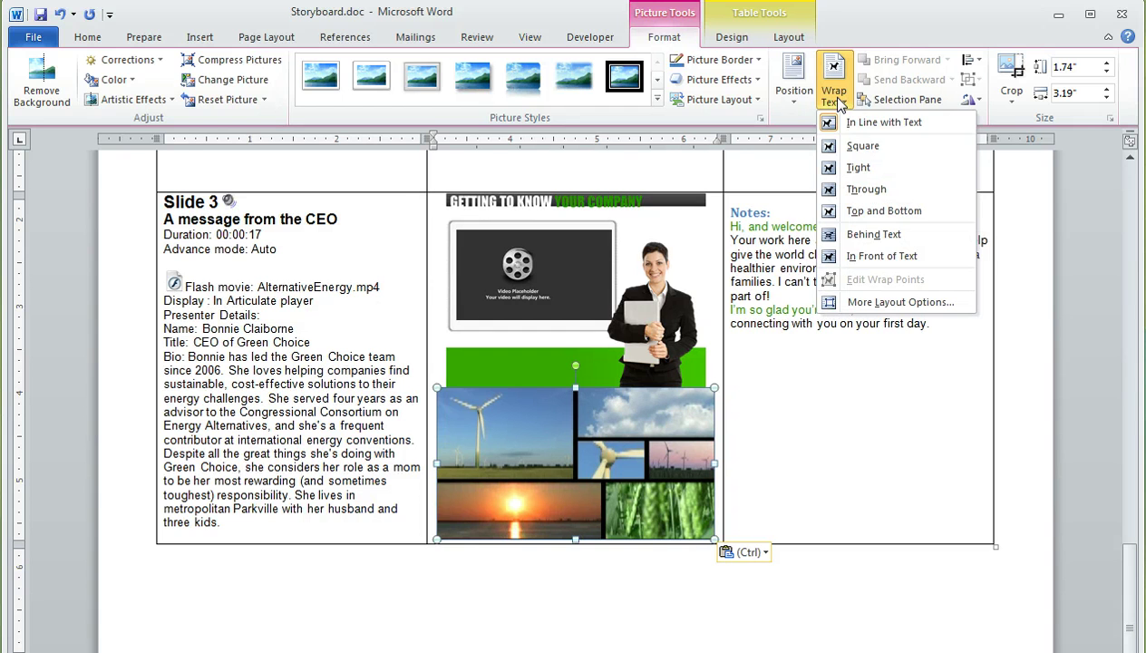
left_click(894, 256)
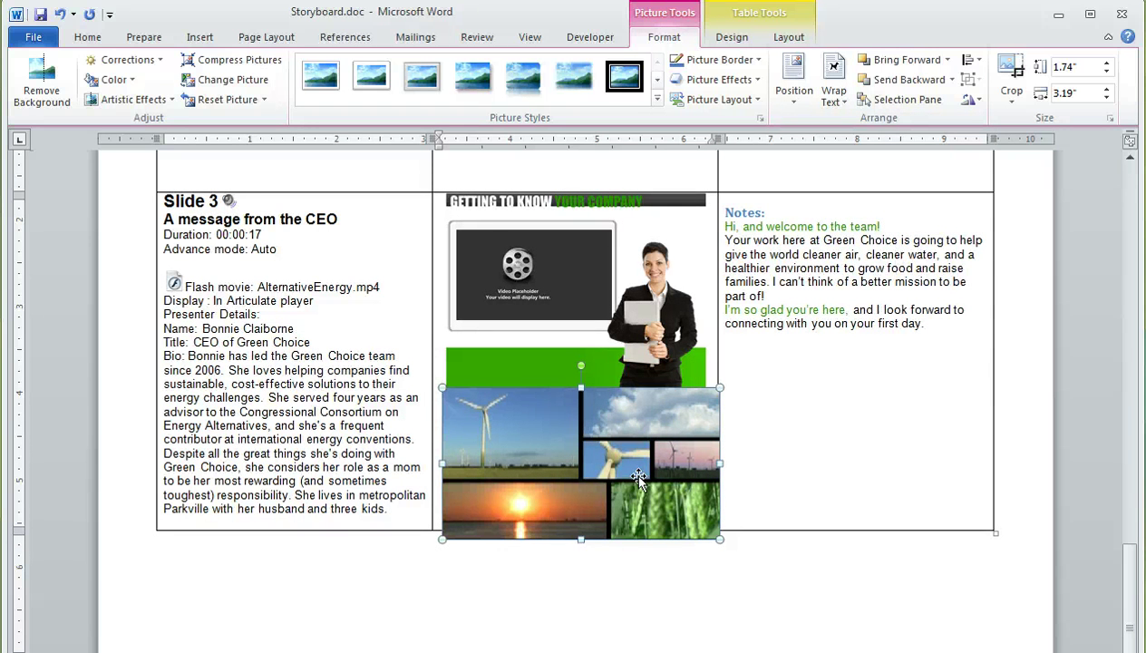
Step: Resize the collage to about 0.99 x 1.81 inches and position it over the black video placeholder
left_click_drag(719, 539, 601, 474)
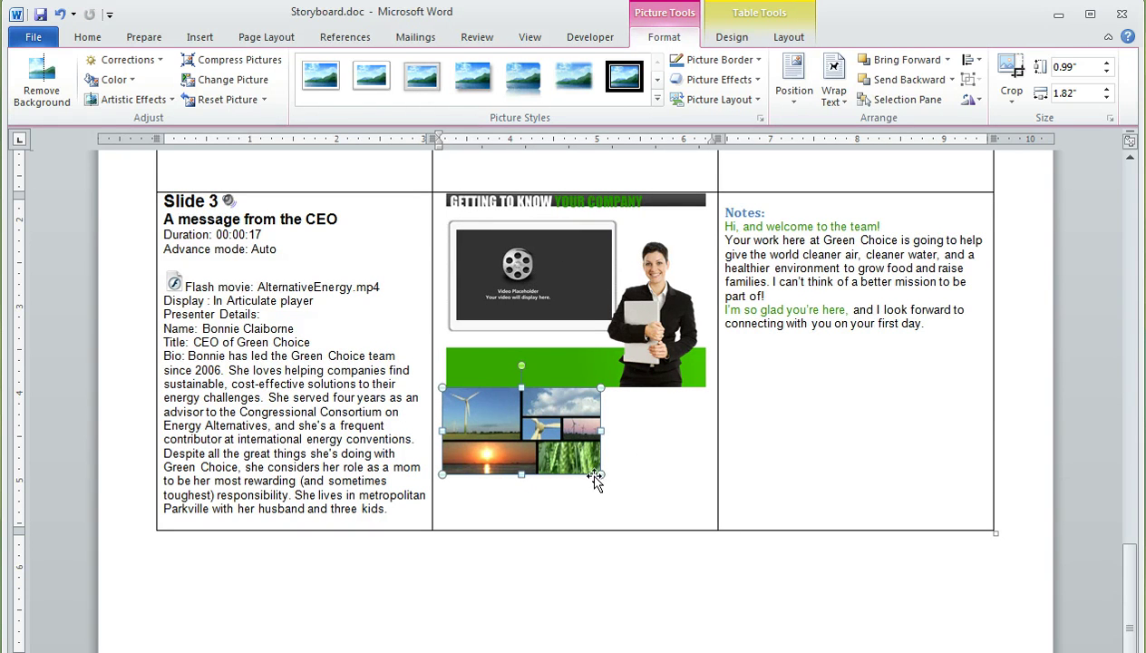
mouse_move(599, 474)
left_mouse_down()
mouse_move(626, 503)
mouse_move(600, 476)
left_mouse_up()
left_click_drag(558, 436, 565, 274)
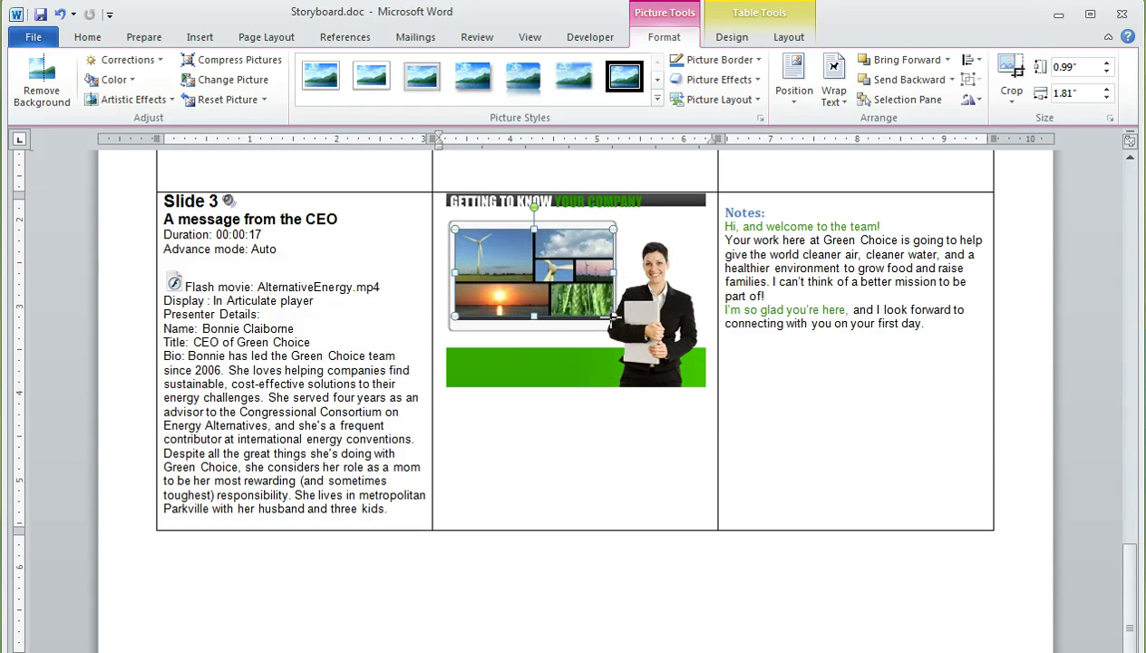
left_click_drag(612, 316, 607, 316)
left_click(613, 316)
left_click_drag(577, 269, 582, 275)
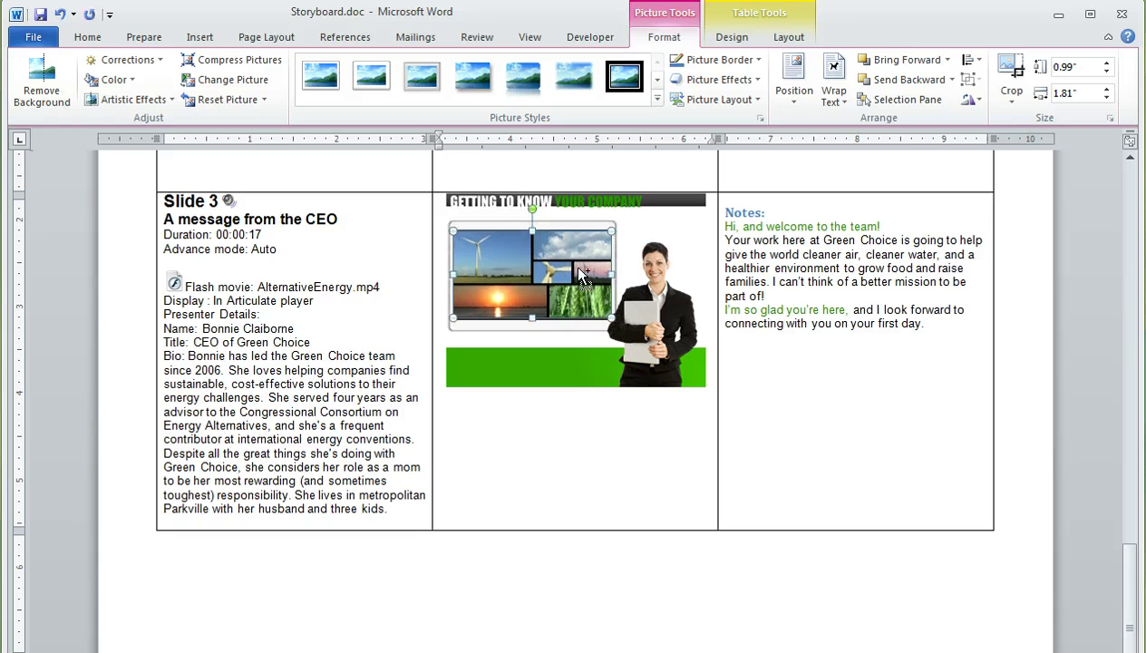
left_click(828, 350)
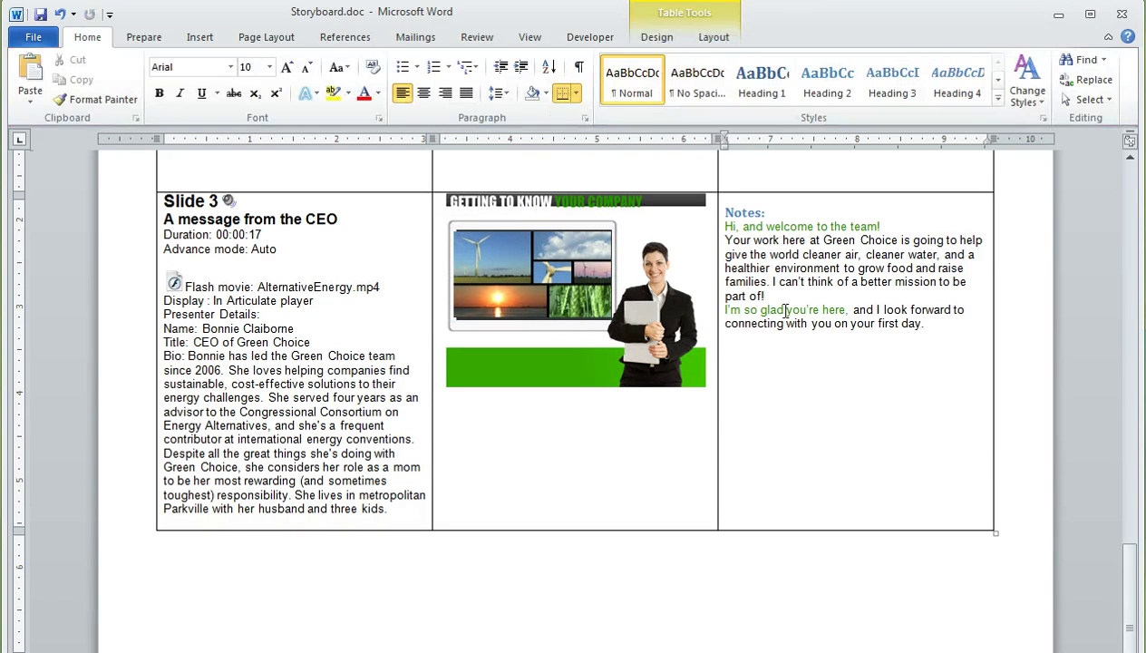